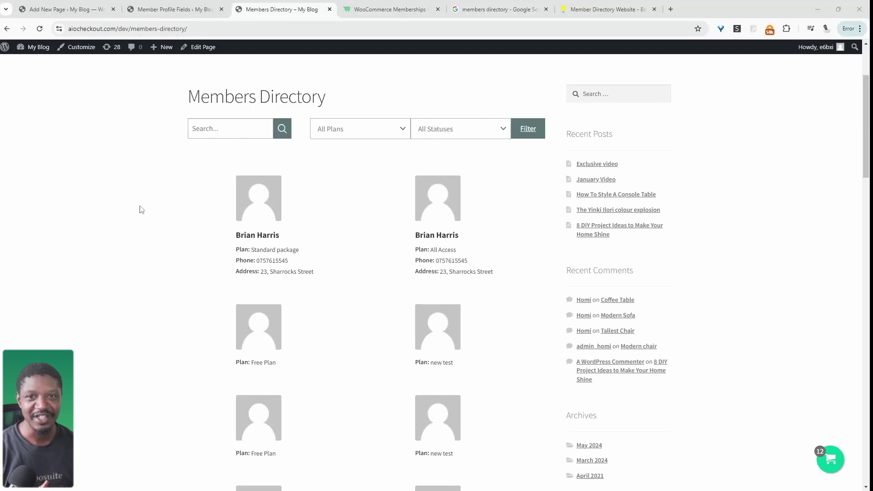
Step: Review the current page, then switch to the AovUp Memberships tab and highlight its label
scroll(245, 226, up, 3)
scroll(241, 206, down, 3)
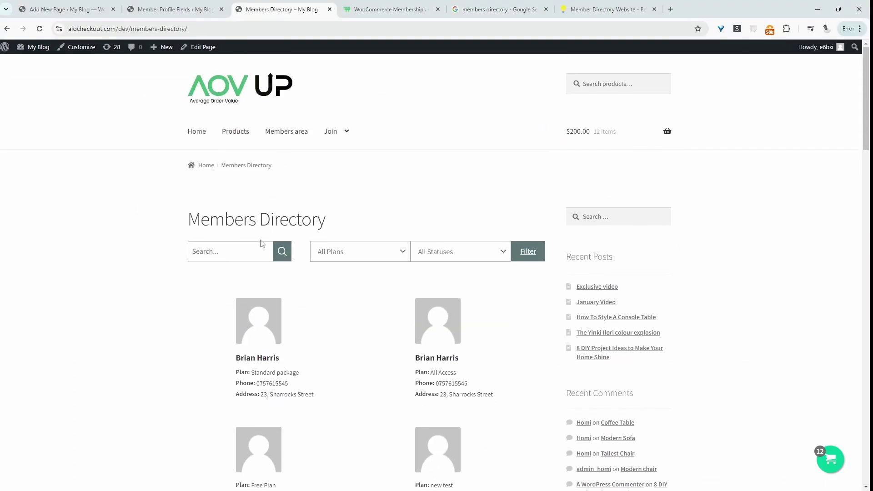
scroll(261, 243, down, 3)
scroll(325, 312, down, 1)
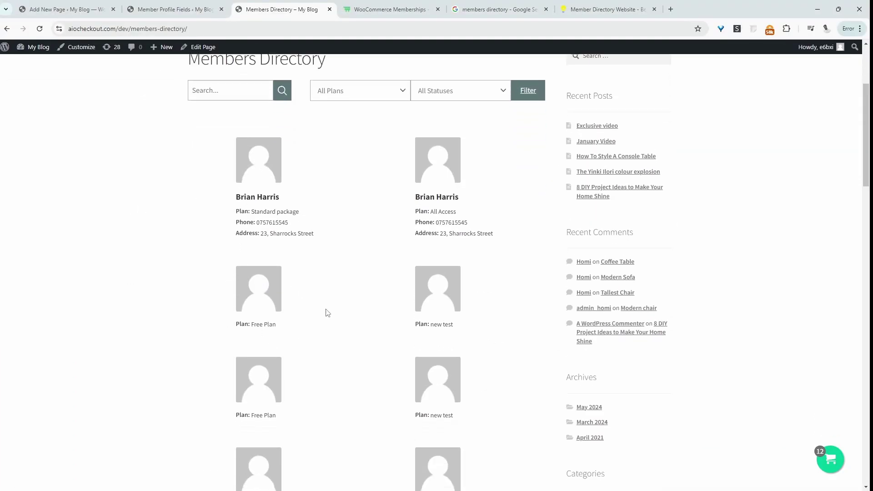
scroll(518, 315, up, 3)
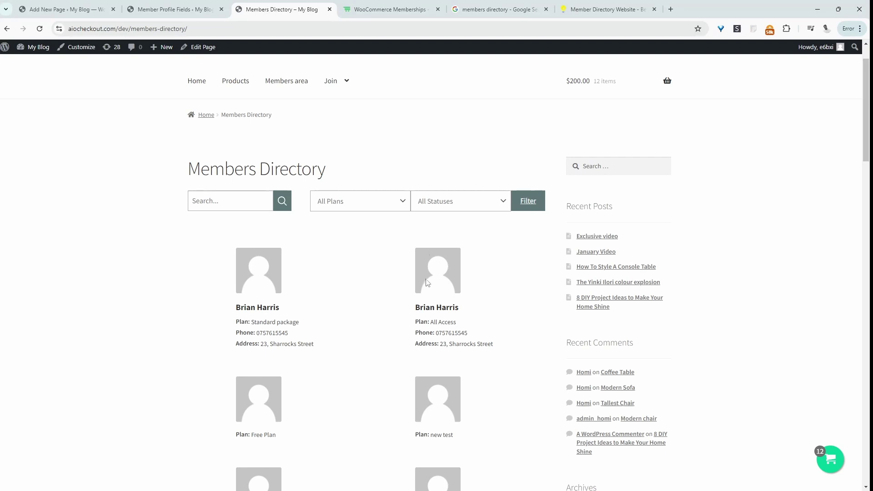
scroll(448, 298, down, 1)
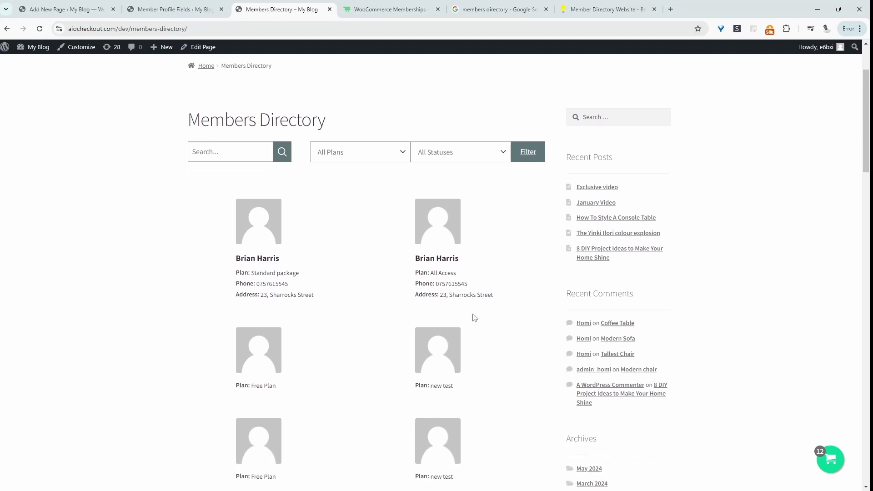
scroll(471, 319, down, 4)
scroll(470, 319, up, 5)
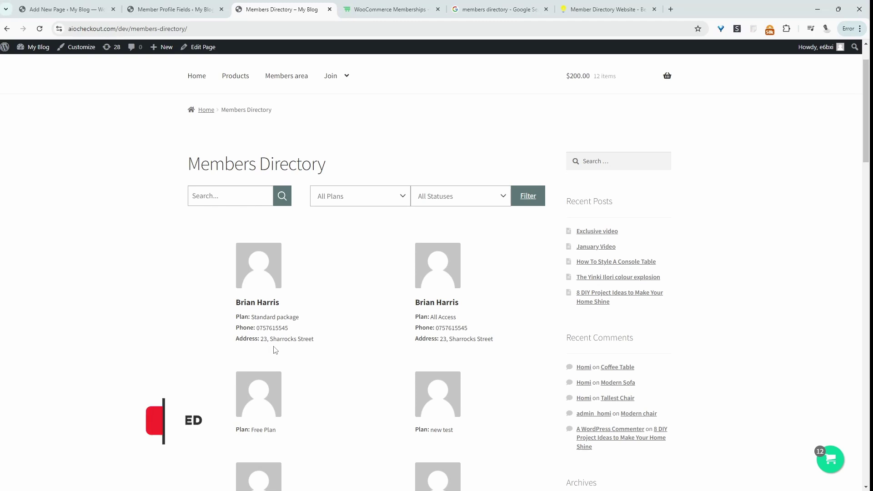
scroll(291, 309, down, 1)
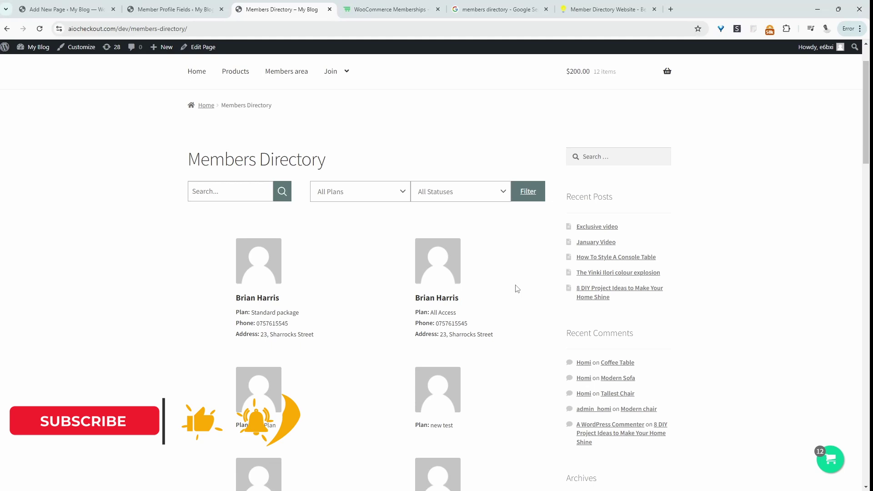
scroll(513, 291, up, 2)
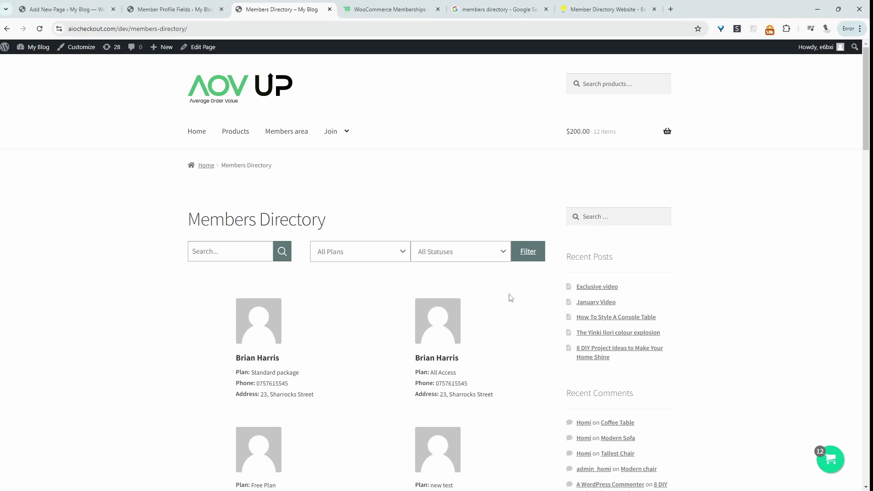
scroll(511, 298, down, 2)
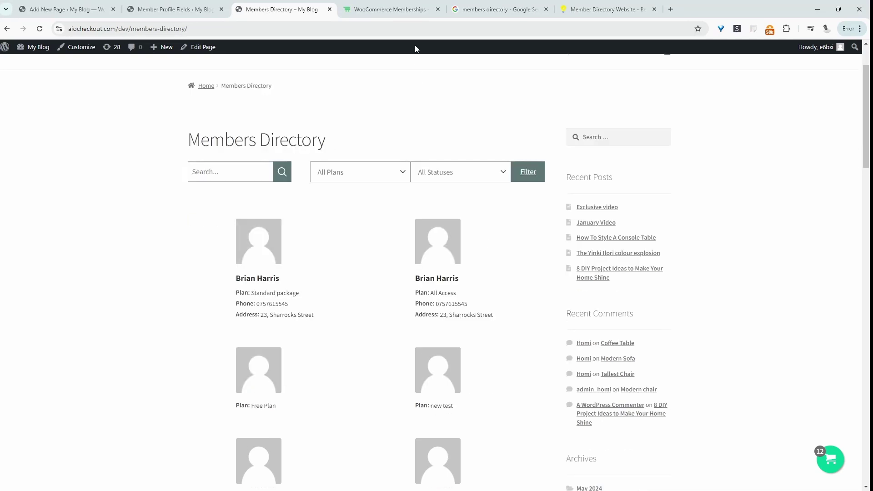
click(390, 9)
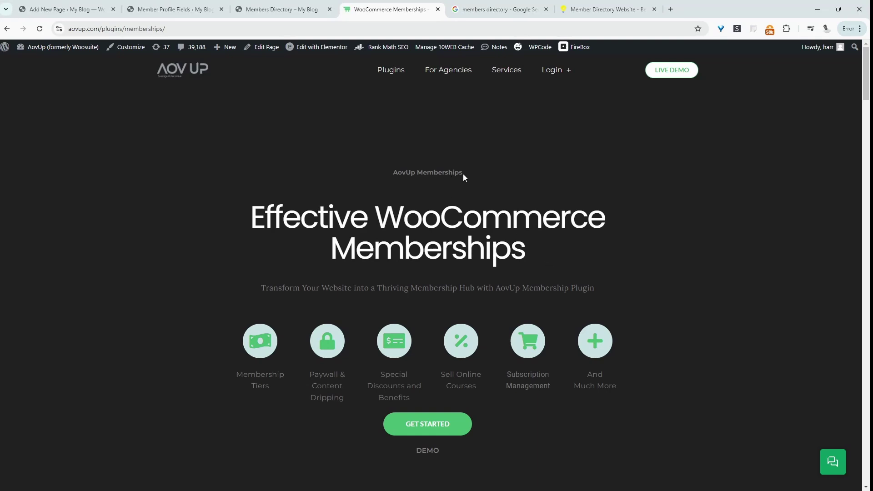
drag(463, 174, 343, 166)
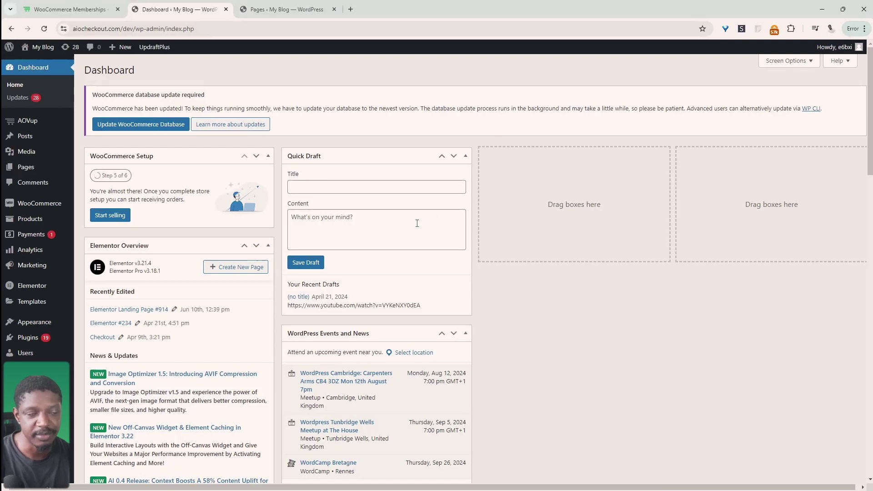
Step: Add a new page titled 'Members Directory' and place the cursor in its empty body
mouse_move(35, 174)
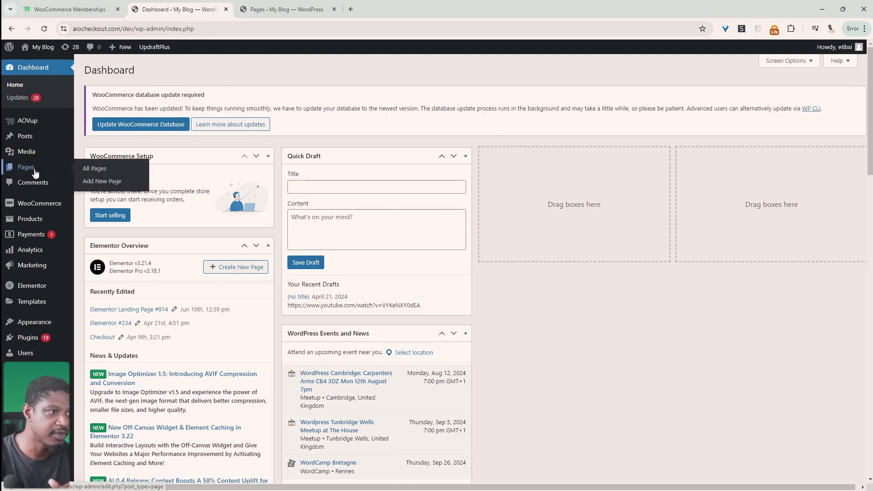
click(101, 184)
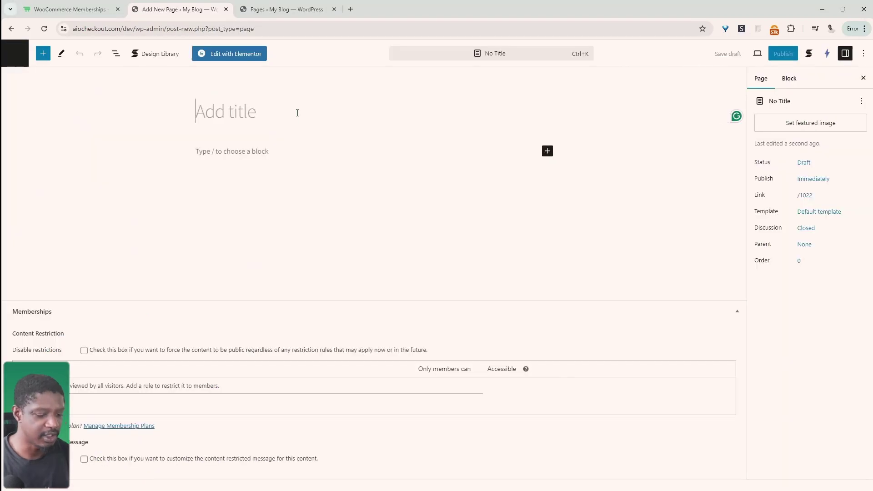
text(Me)
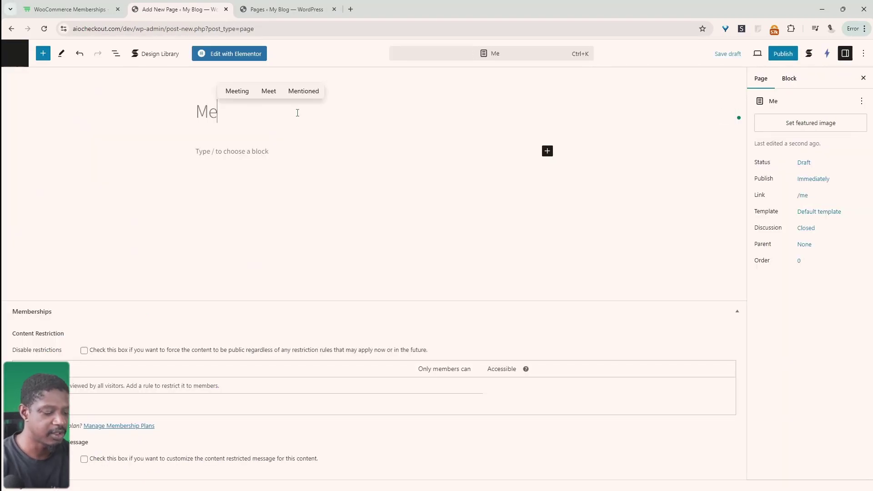
text(mbers Directory)
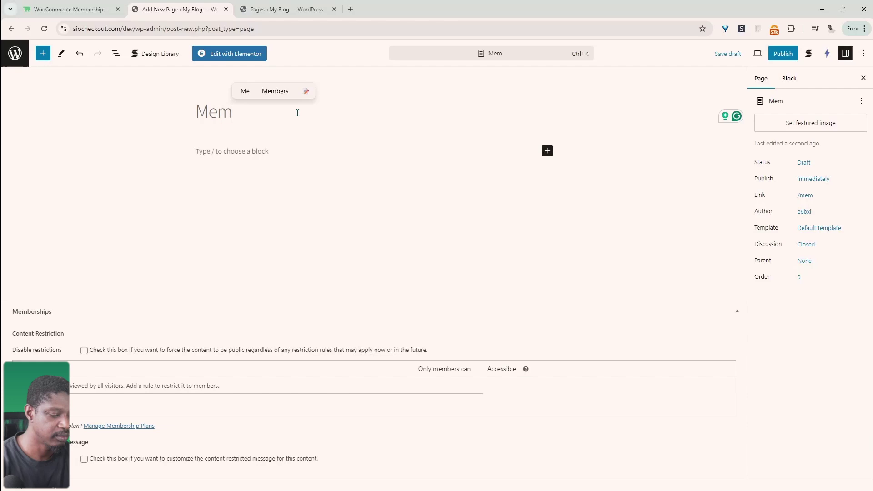
click(287, 130)
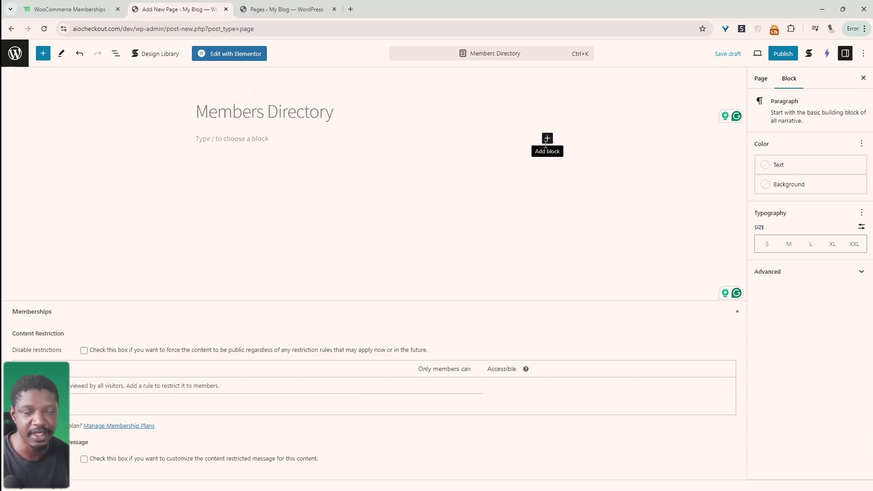
Step: Insert the Member Directory block, found by searching 'mem', into the page body
click(548, 139)
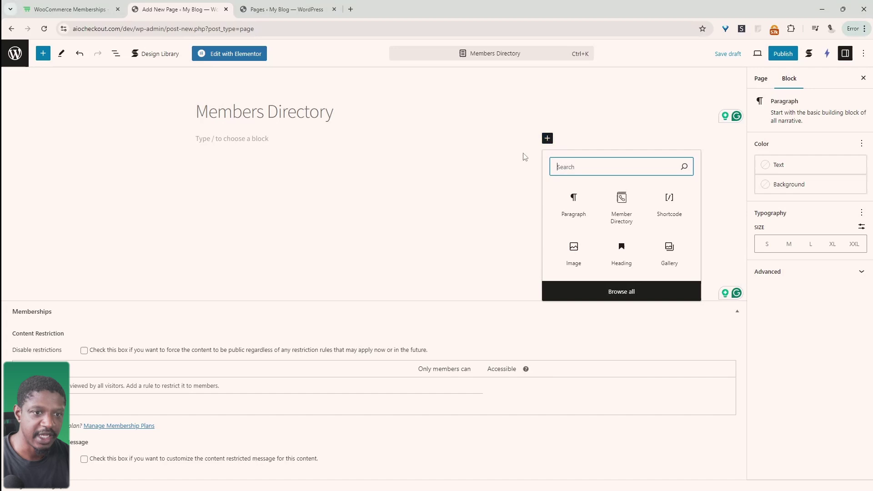
text(mem)
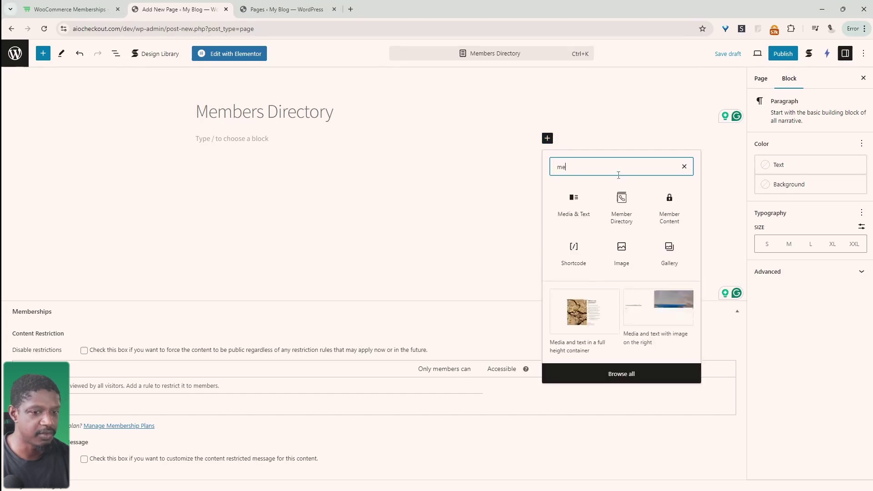
click(573, 214)
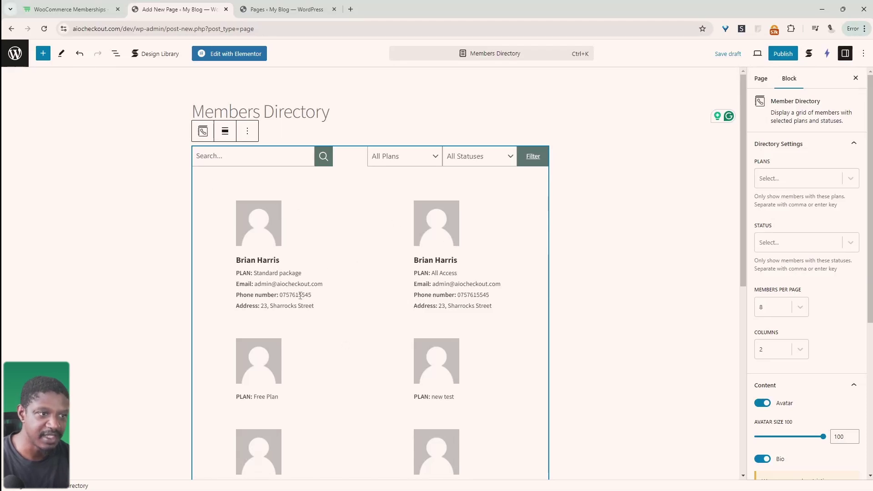
scroll(380, 279, down, 2)
scroll(796, 180, down, 1)
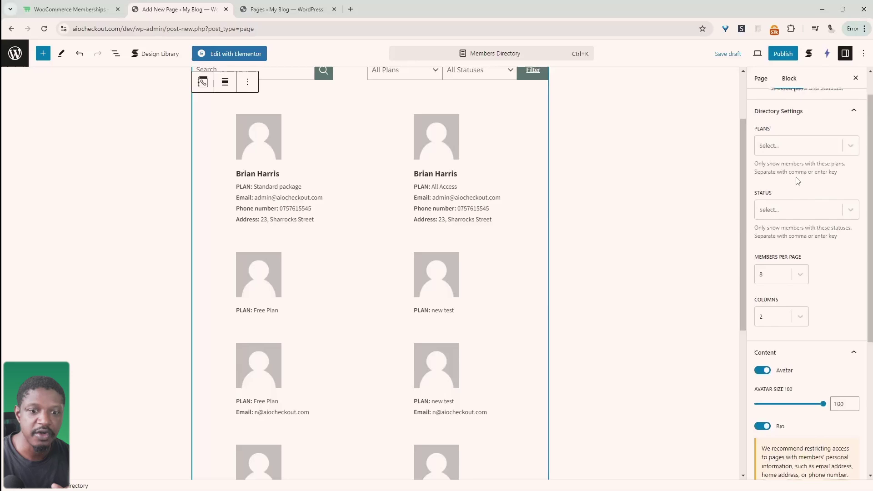
scroll(796, 180, up, 1)
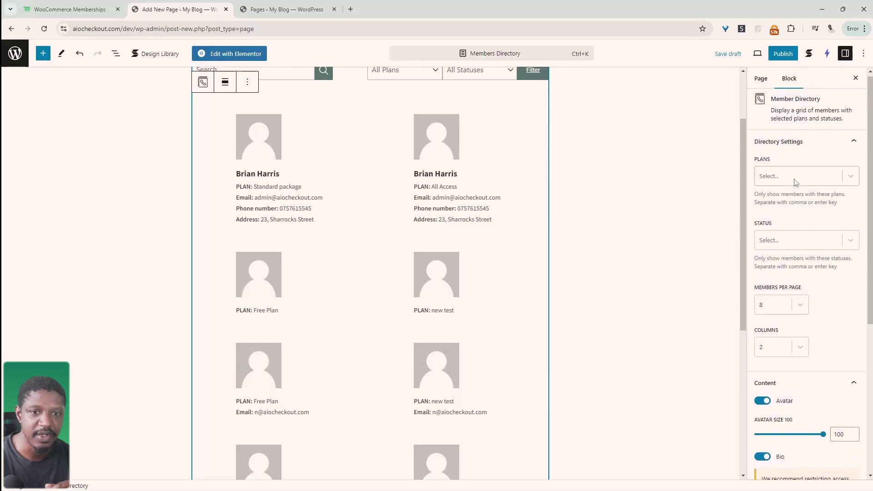
Step: Leave the directory unrestricted by plan, keeping 8 members per page in 2 columns
click(843, 180)
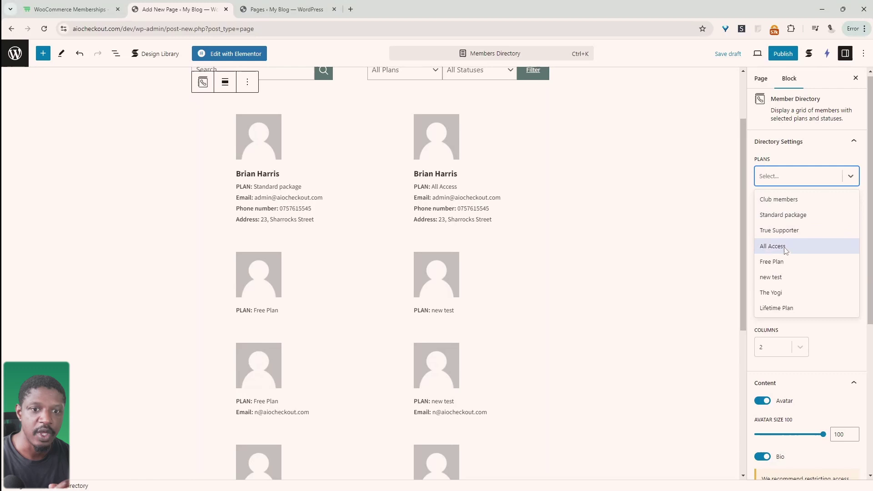
click(790, 203)
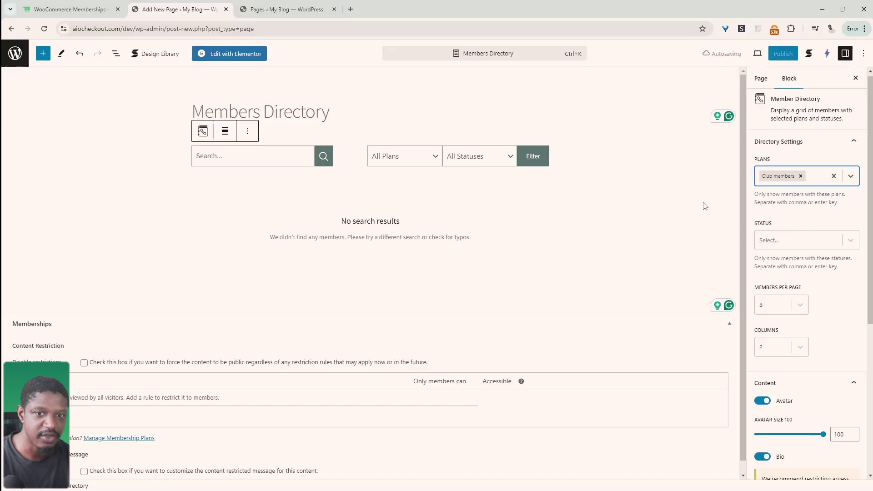
click(800, 176)
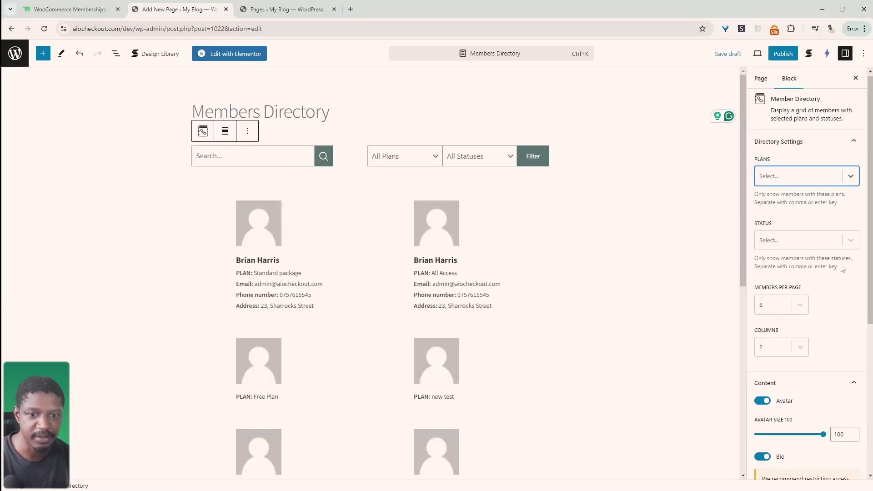
click(791, 305)
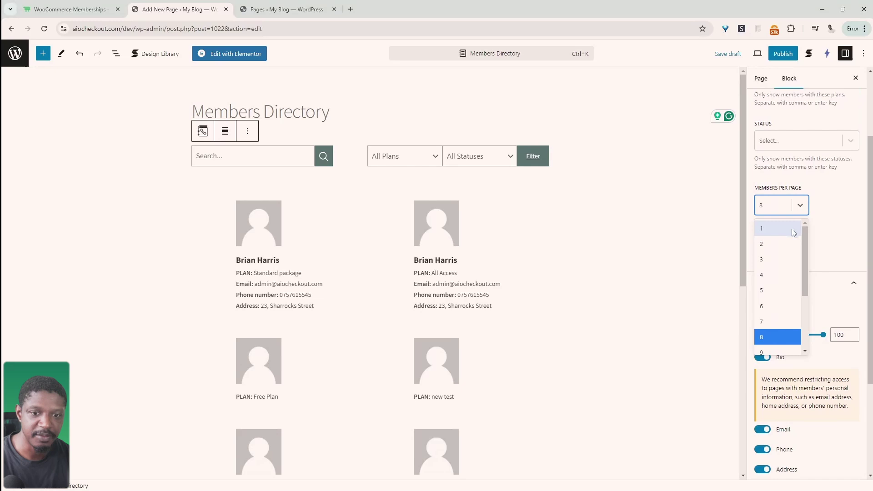
key(Escape)
click(791, 248)
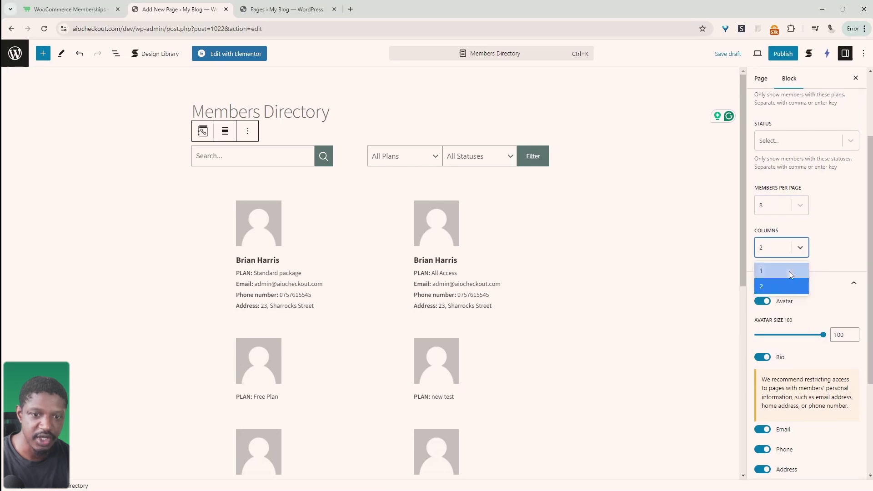
key(Escape)
Step: Keep member avatars shown and hide phone, address and email on the cards
scroll(773, 250, down, 2)
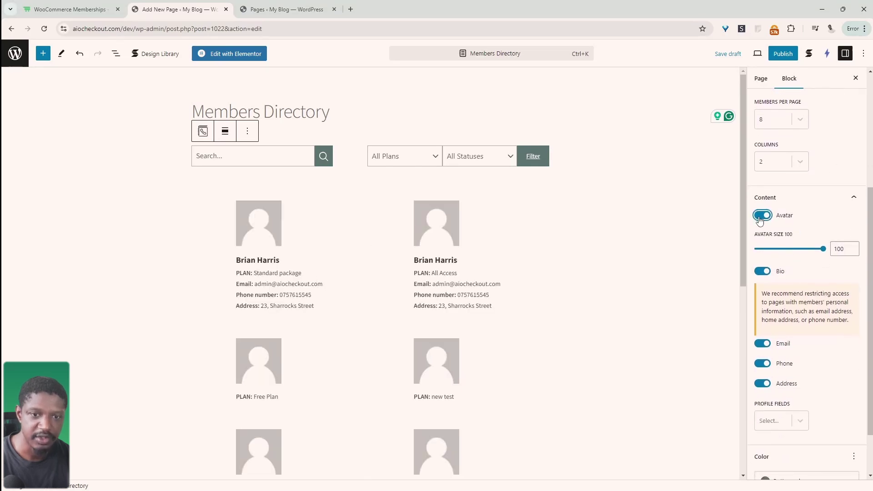
click(760, 217)
click(761, 217)
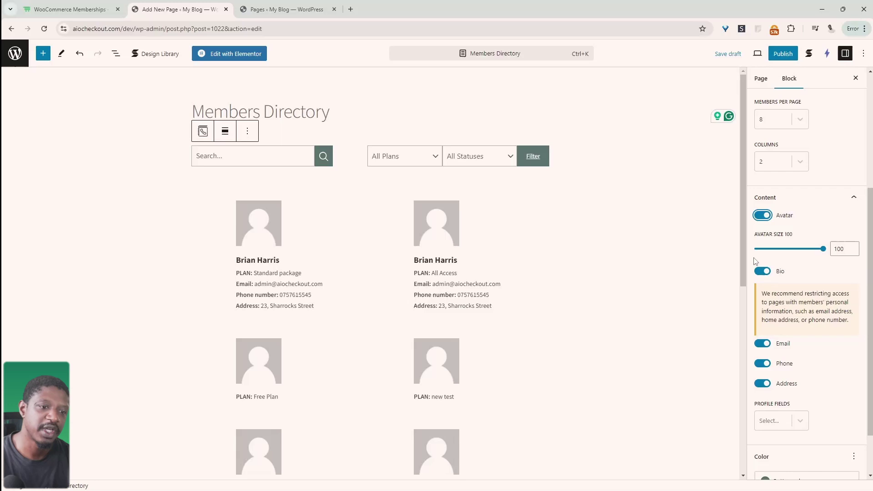
scroll(773, 291, down, 2)
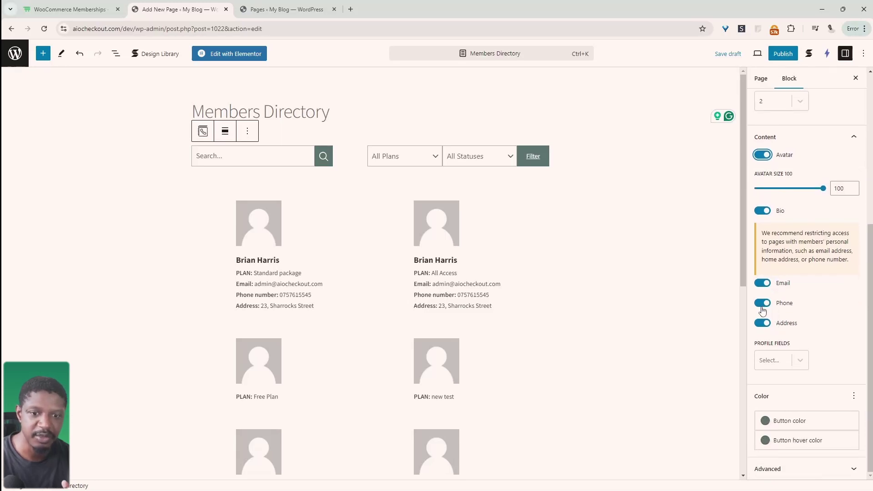
click(762, 302)
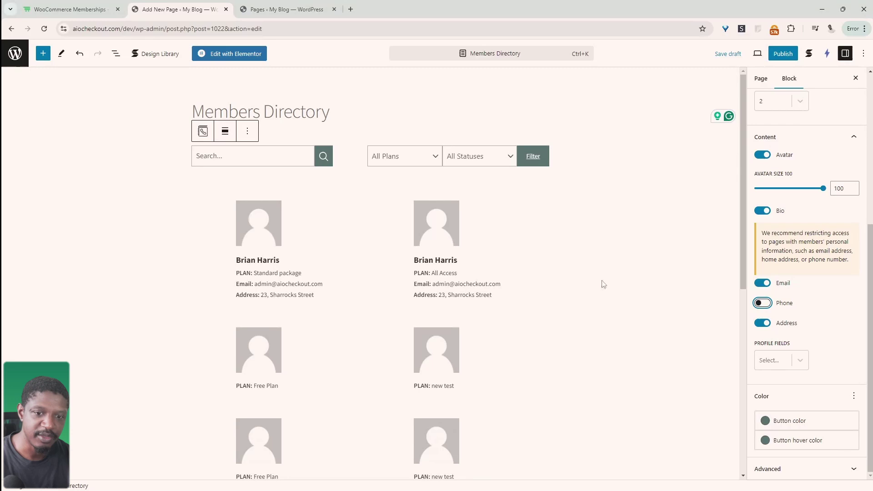
click(765, 323)
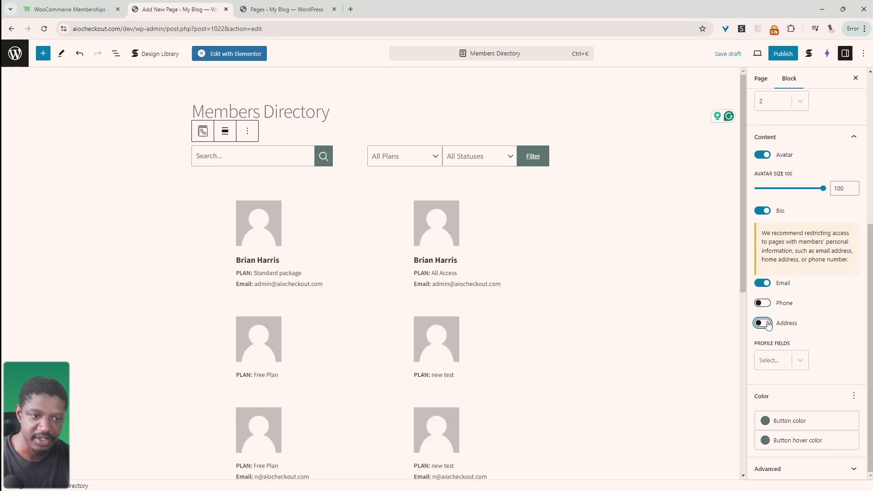
click(762, 283)
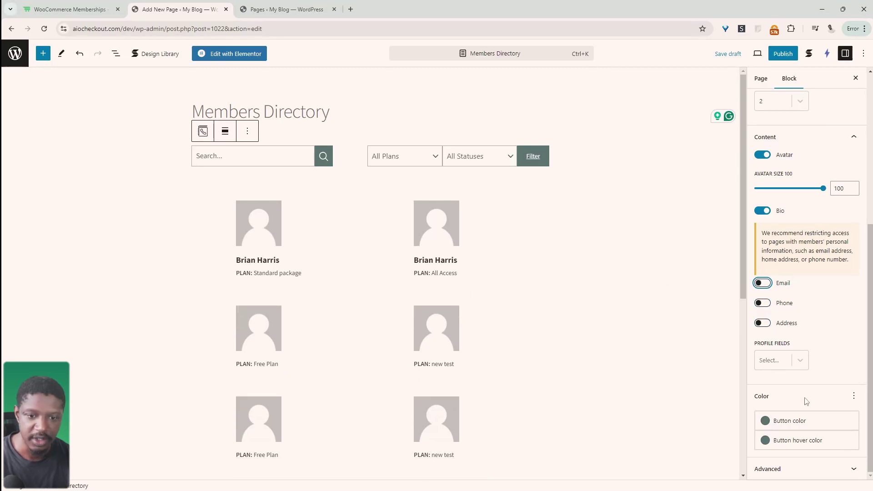
scroll(800, 444, up, 1)
scroll(800, 447, down, 1)
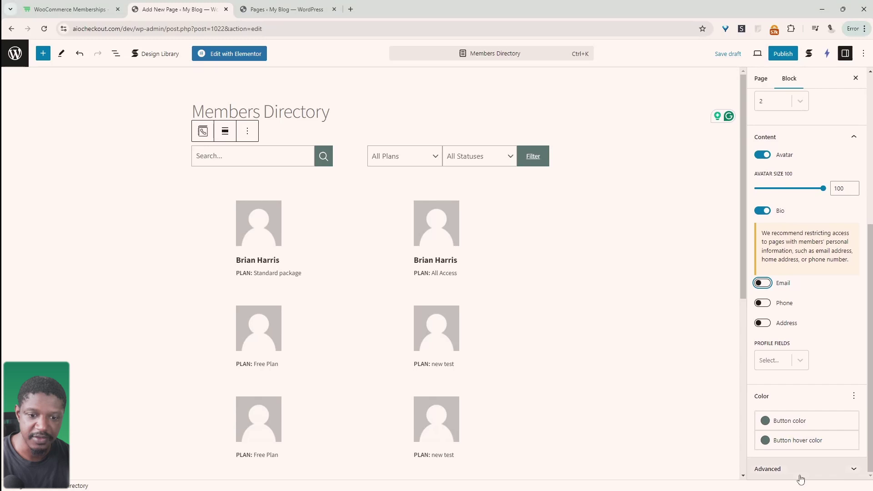
Step: Show phone and address on the cards again, leave email hidden, and start publishing
click(800, 461)
scroll(803, 412, up, 10)
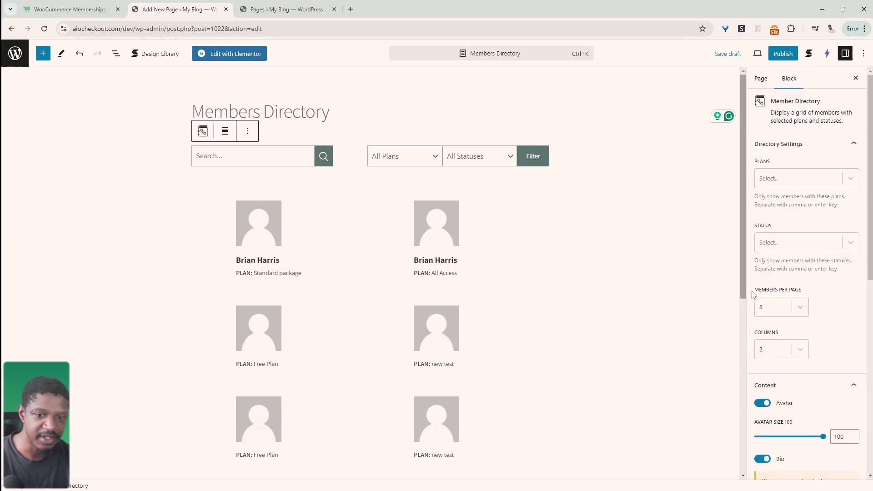
scroll(754, 298, down, 4)
click(763, 356)
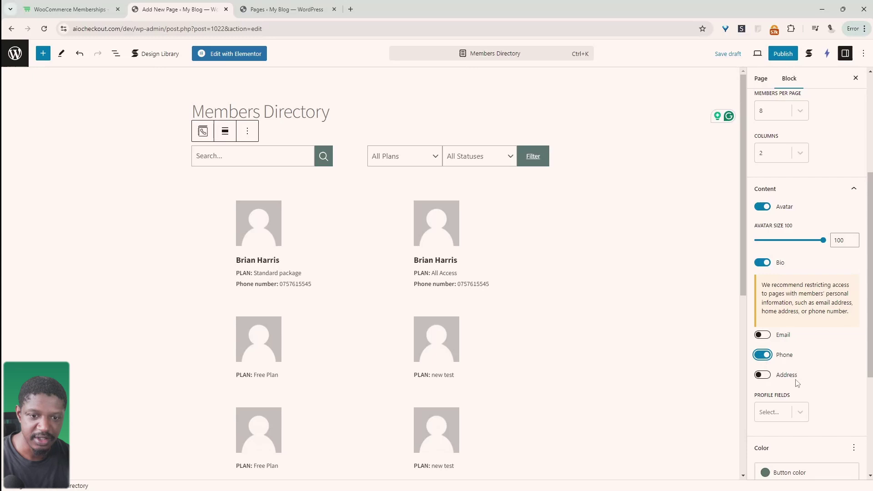
click(764, 375)
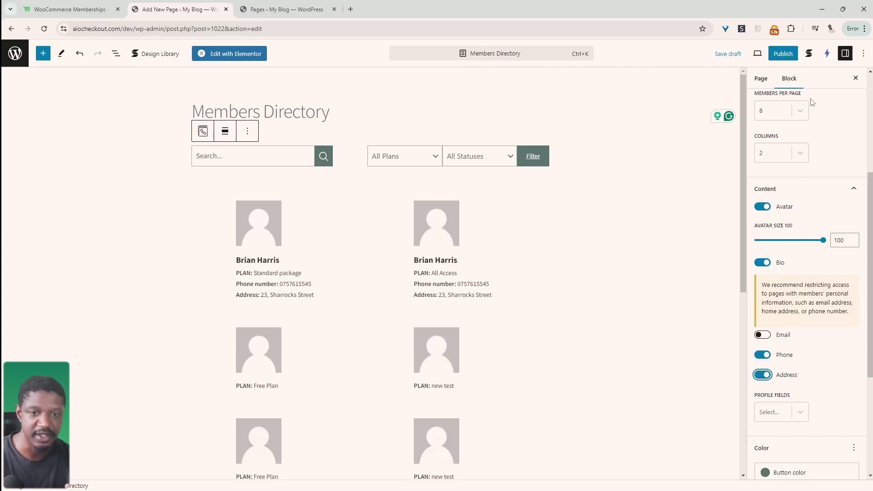
click(783, 54)
Step: Publish the page and search the live directory for 'brian'
click(779, 53)
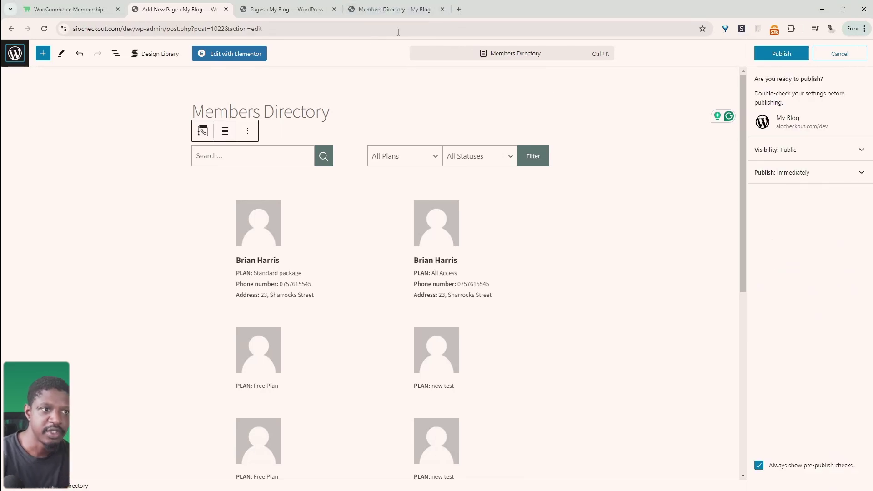
click(400, 10)
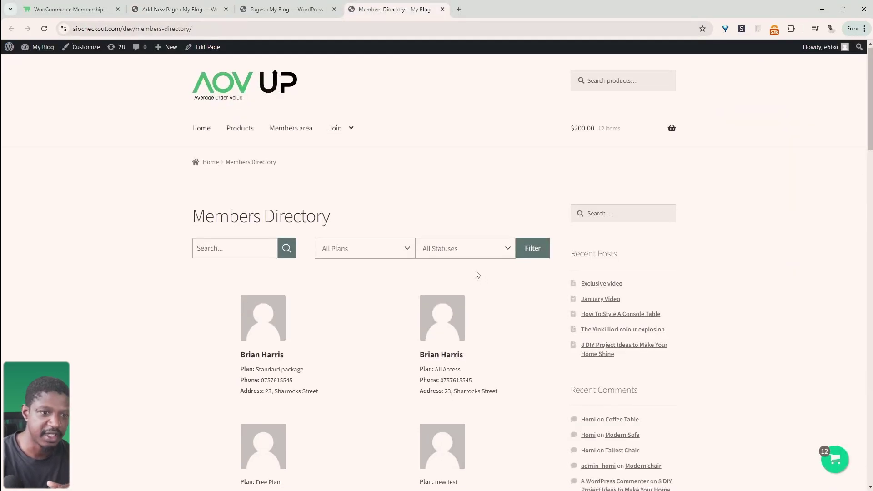
scroll(477, 275, down, 6)
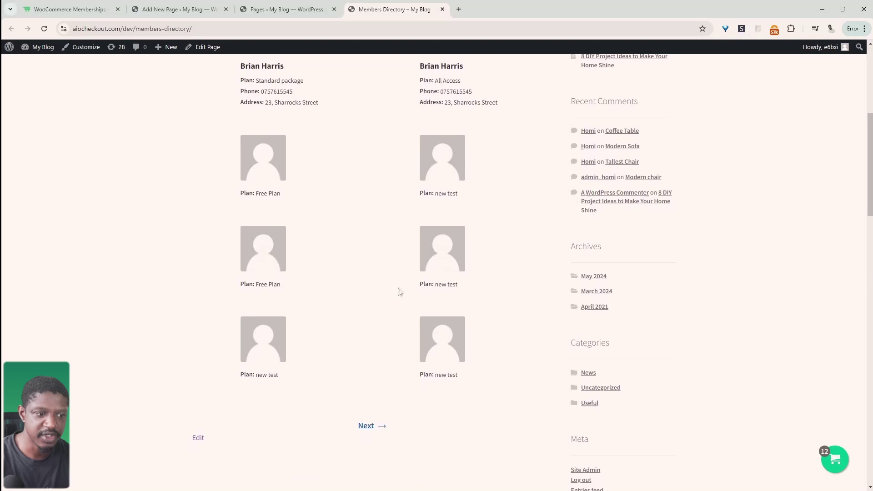
scroll(398, 291, up, 6)
click(261, 248)
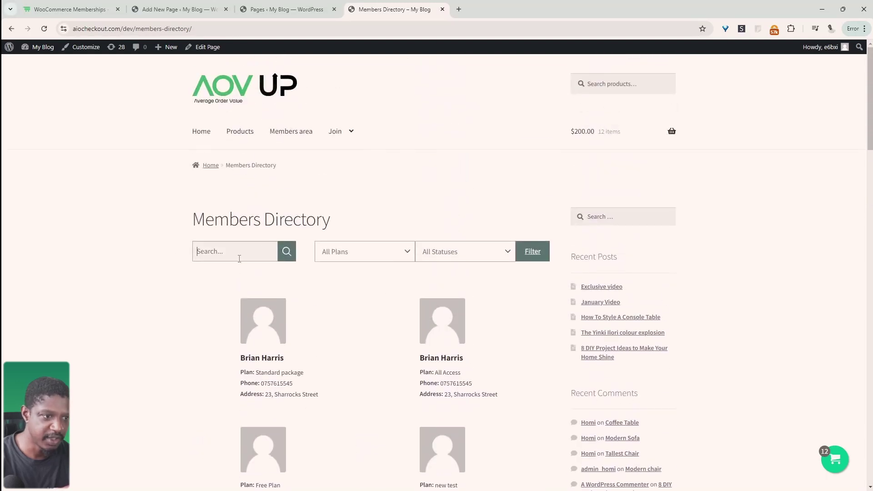
scroll(244, 252, down, 3)
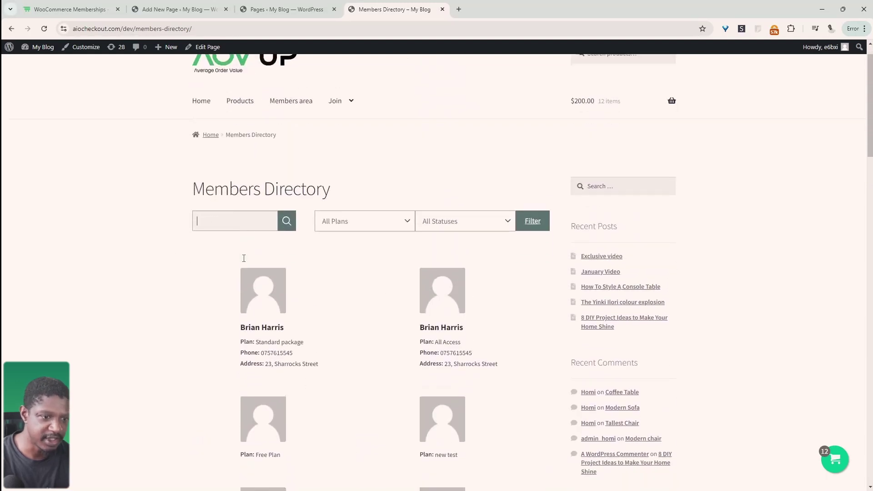
text(br)
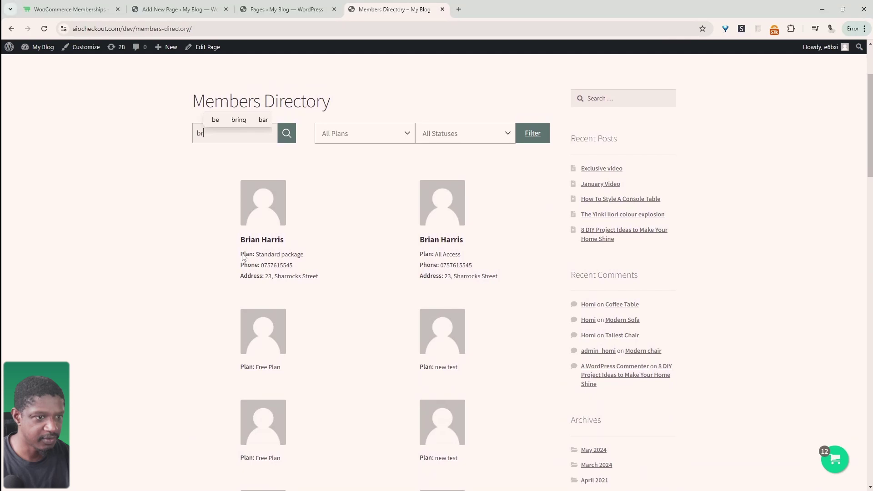
text(ian)
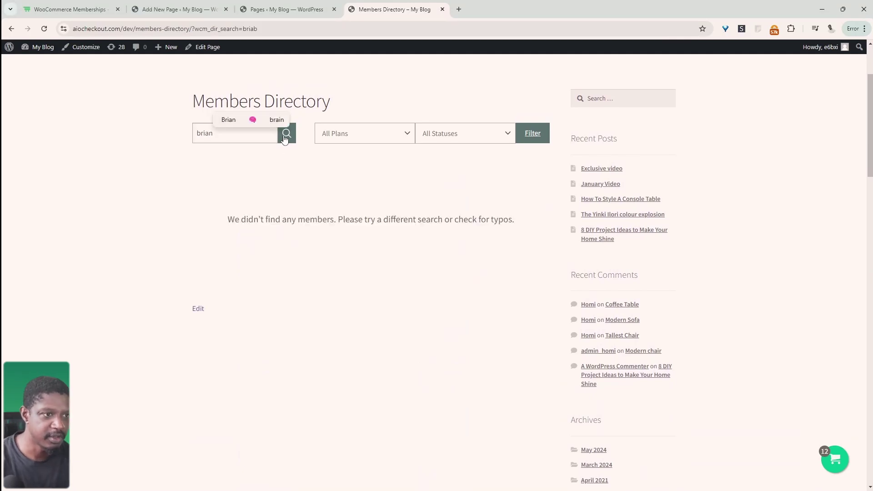
click(283, 137)
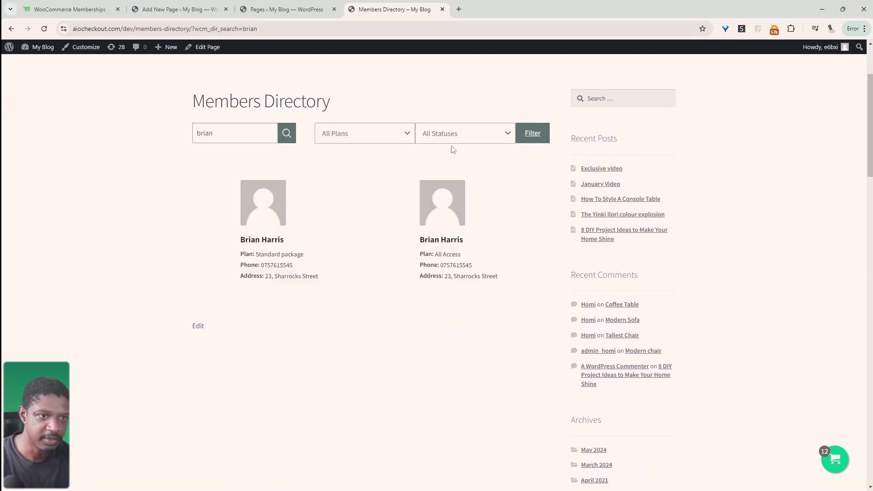
Step: Check the member status and plan filter options without changing them, then return to Pages
click(454, 136)
scroll(486, 216, down, 2)
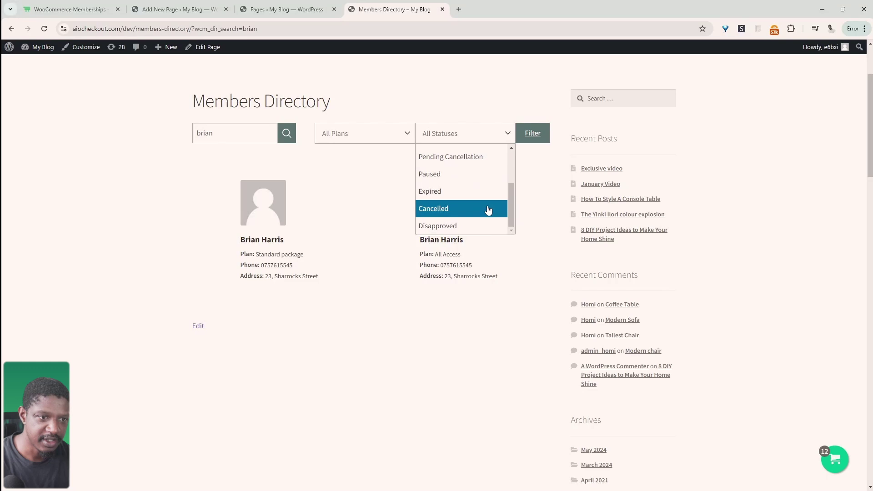
click(338, 133)
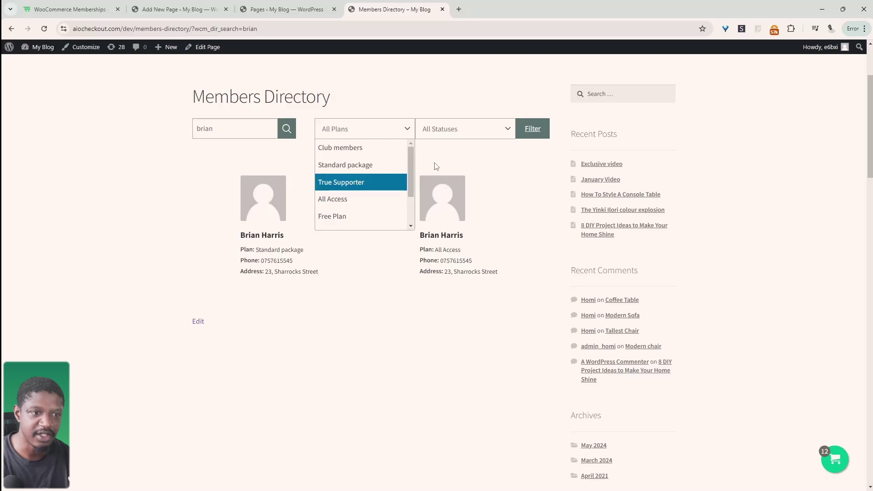
click(364, 333)
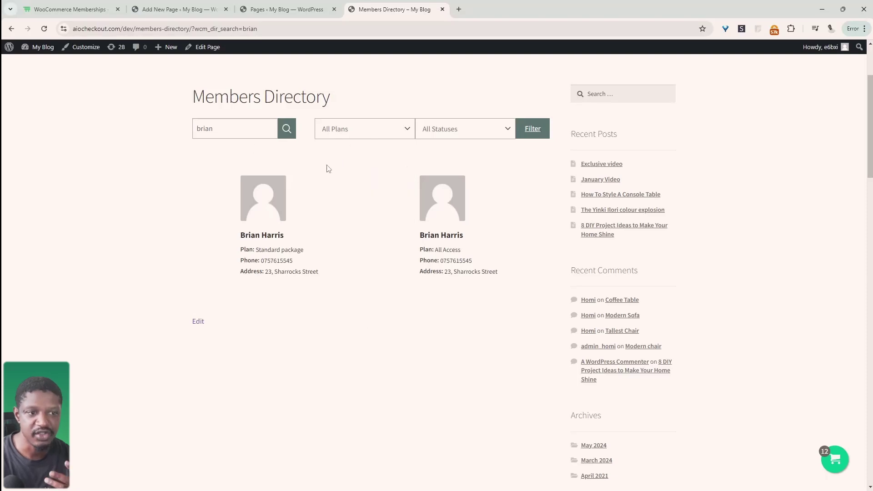
click(275, 13)
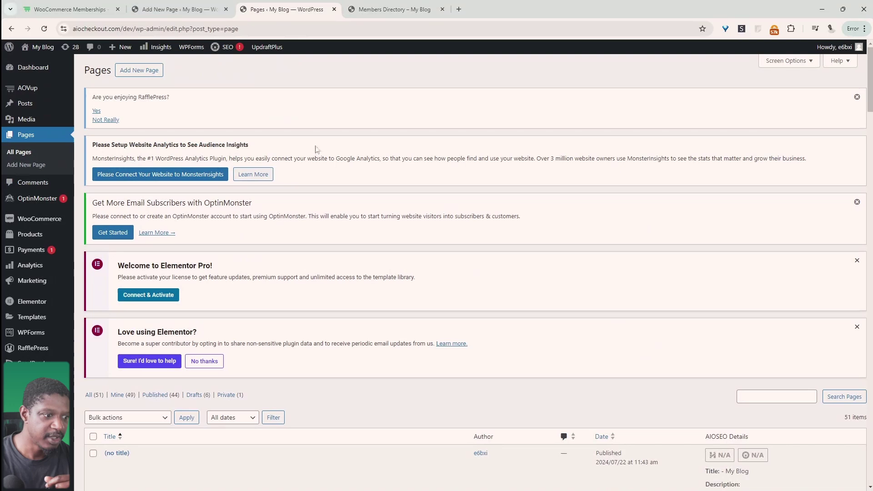
Step: Open AOVup Memberships and review the Membership Plans list with slugs, access lengths and member counts
mouse_move(31, 85)
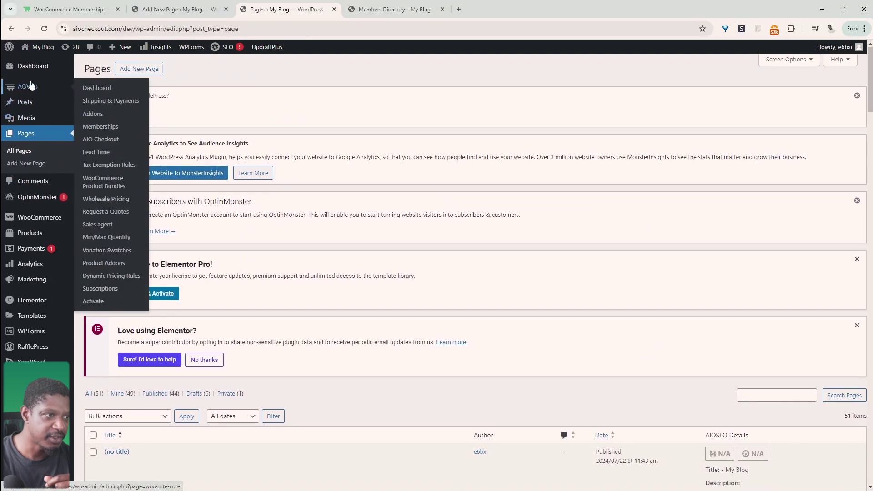
click(107, 126)
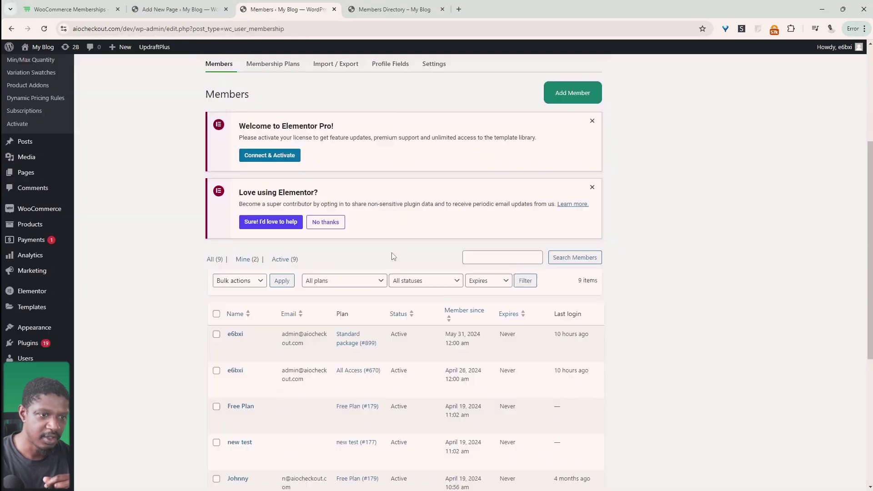
scroll(393, 256, up, 4)
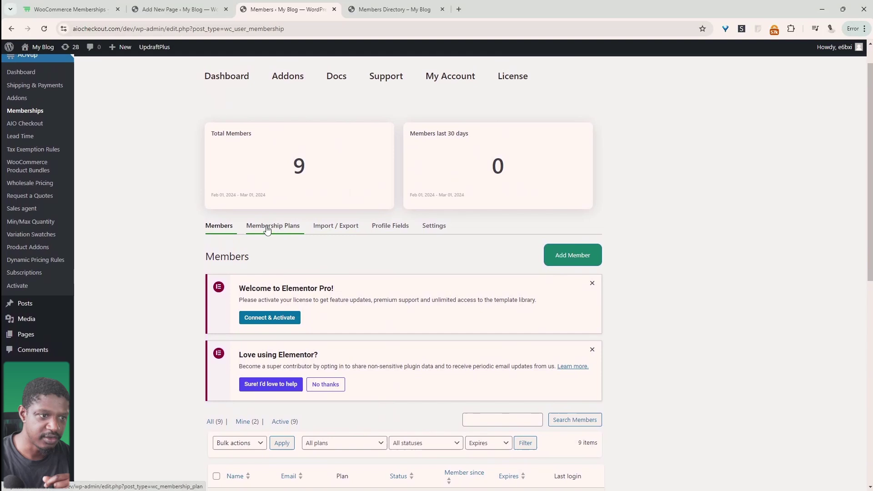
click(266, 230)
scroll(358, 355, down, 5)
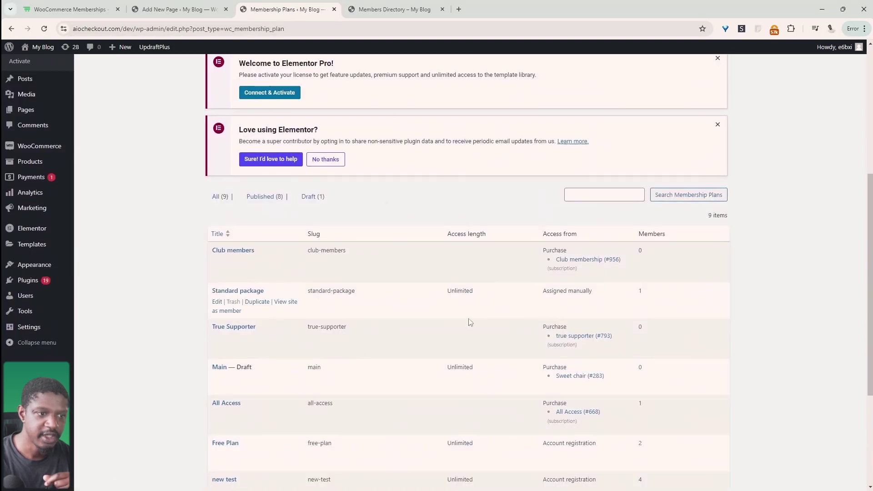
scroll(470, 322, down, 3)
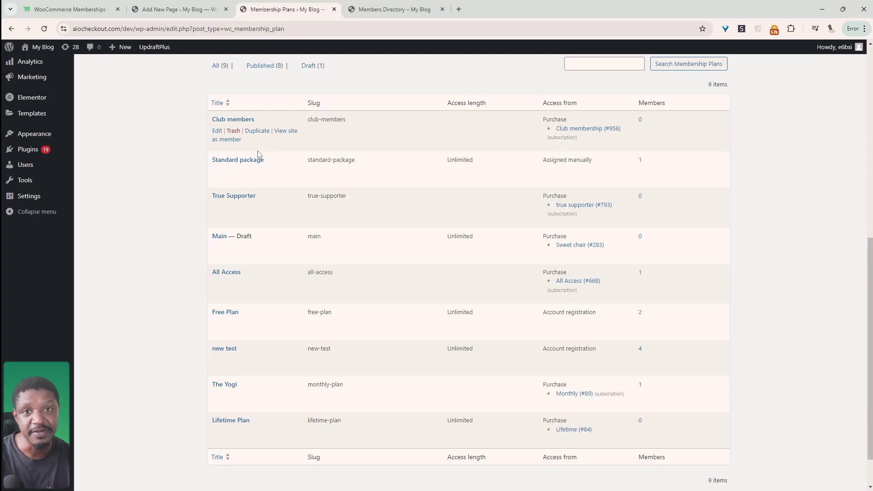
scroll(391, 204, up, 4)
Step: Open the Profile Fields tab and confirm no member profile fields exist yet
scroll(392, 205, up, 4)
click(390, 255)
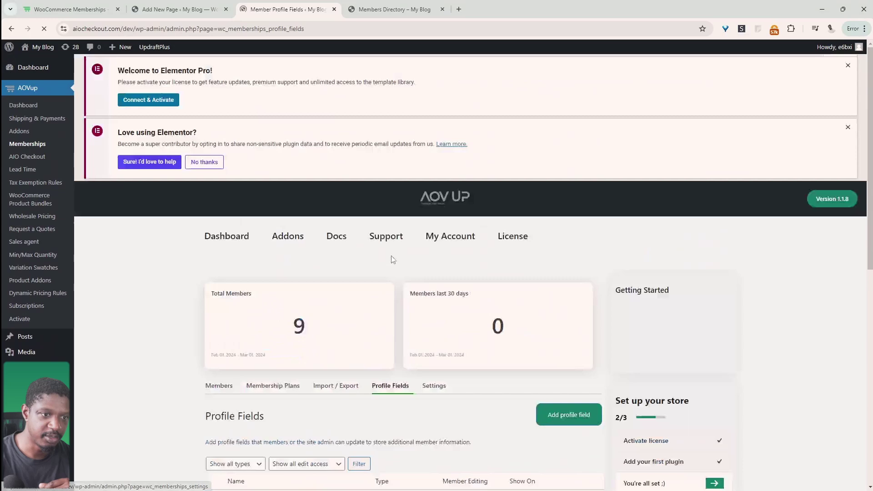
scroll(510, 318, down, 5)
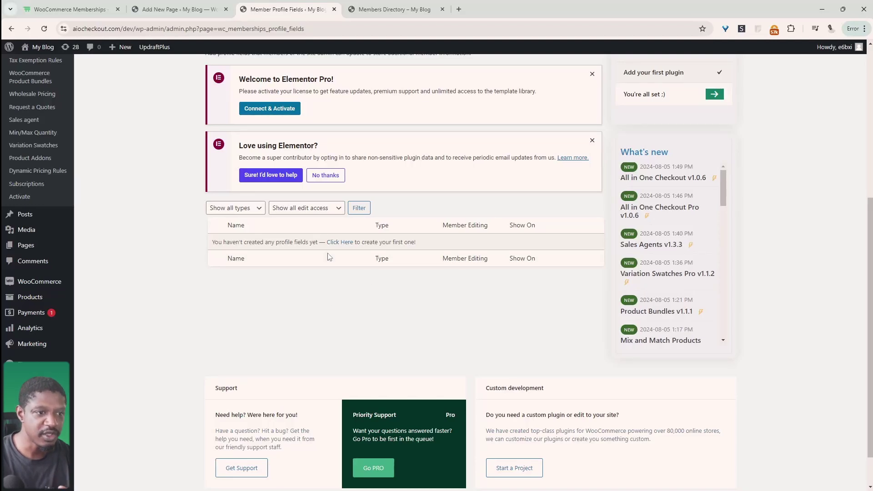
scroll(423, 282, up, 3)
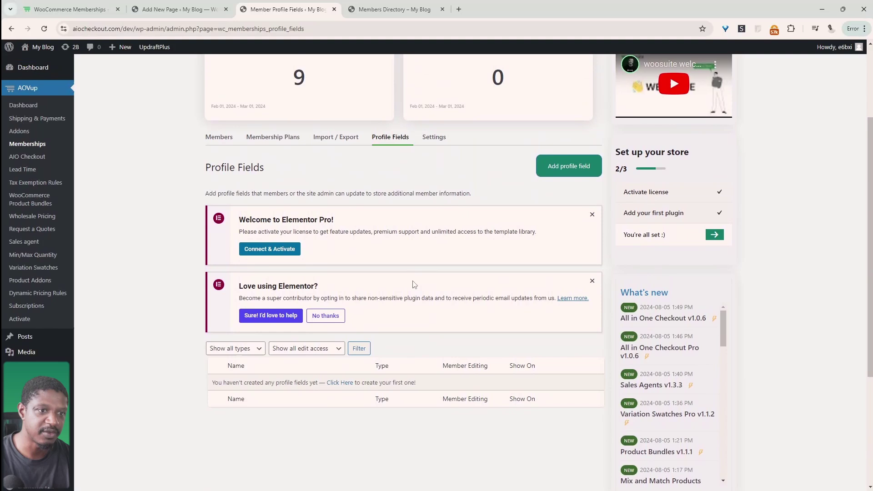